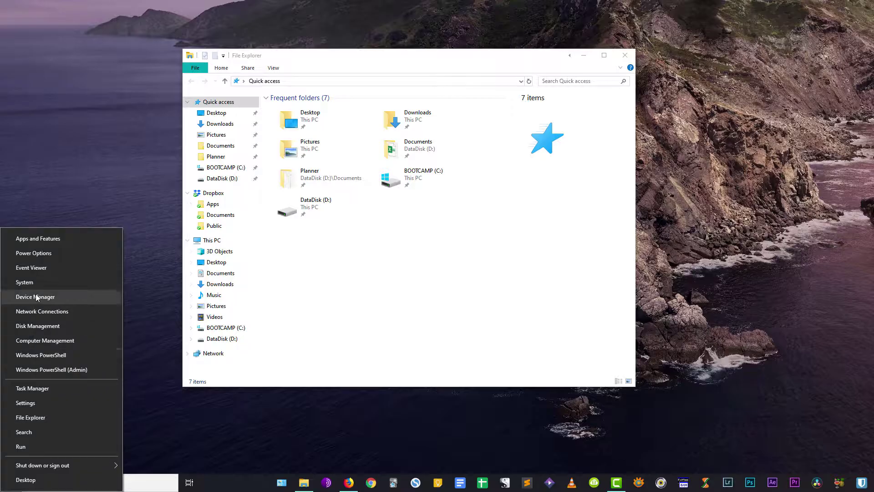
Step: Check the Apple Mobile Device entries under Universal Serial Bus devices in Device Manager and close it
left_click(39, 297)
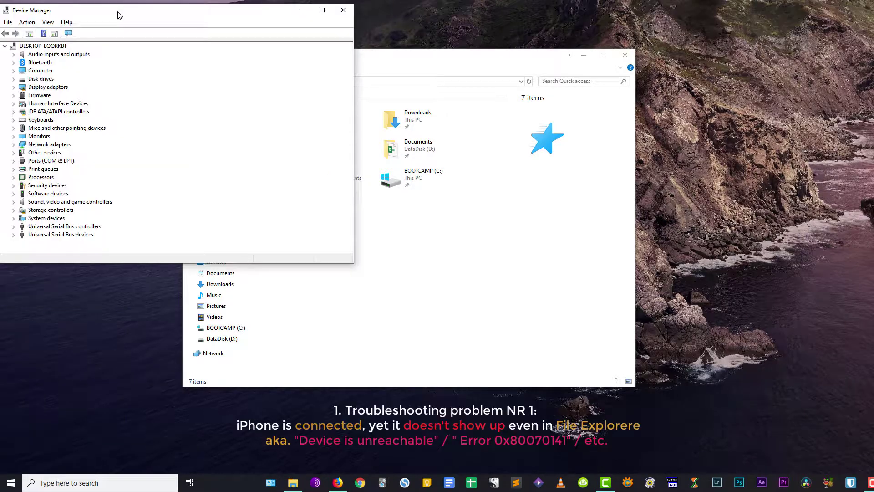
left_click(14, 235)
left_click(59, 235)
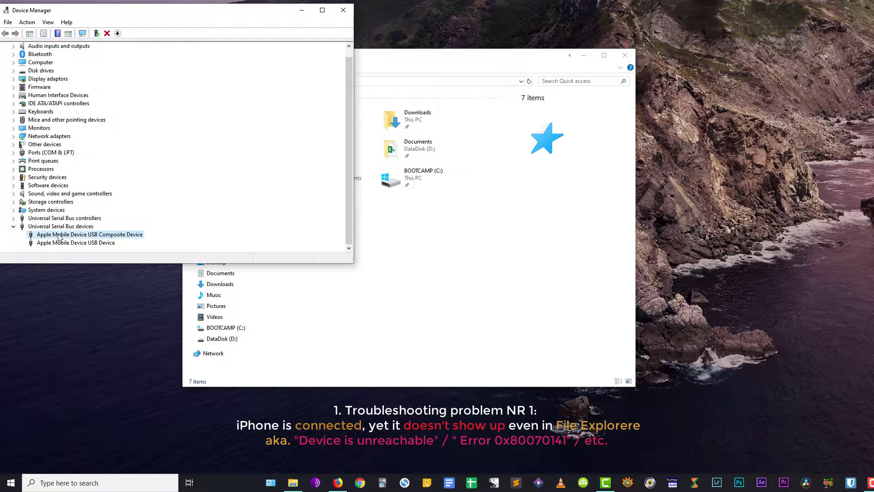
left_click(343, 10)
Step: Check This PC in File Explorer for the connected iPhone
left_click(208, 242)
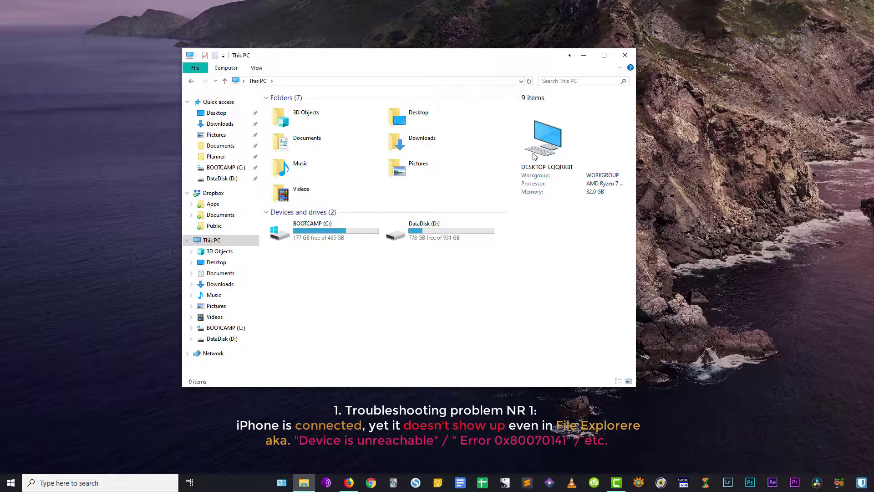
right_click(338, 326)
left_click(261, 365)
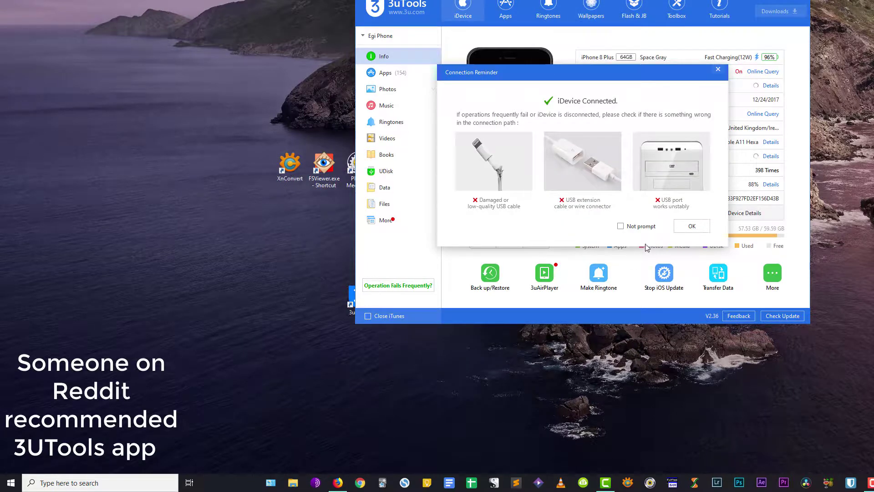
Step: Dismiss the connection reminder in 3uTools, open the iPhone's Camera Roll albums and refresh them
left_click(692, 225)
left_click_drag(574, 0, 356, 58)
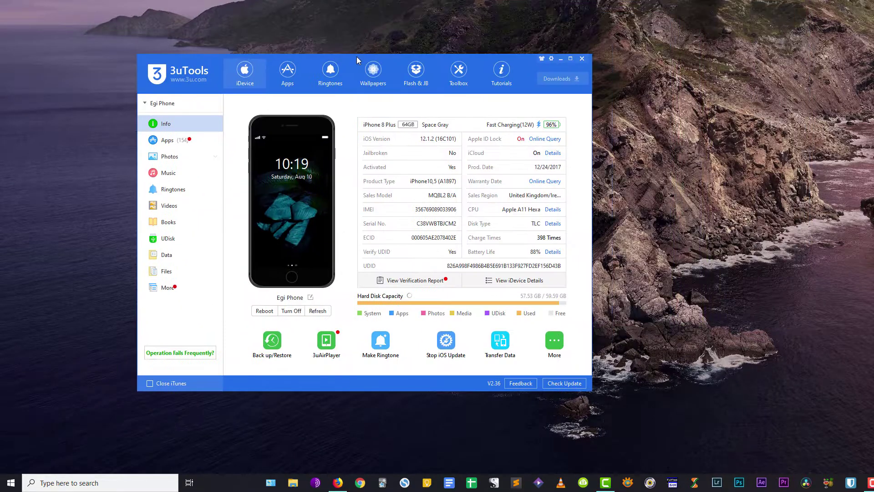
left_click(176, 160)
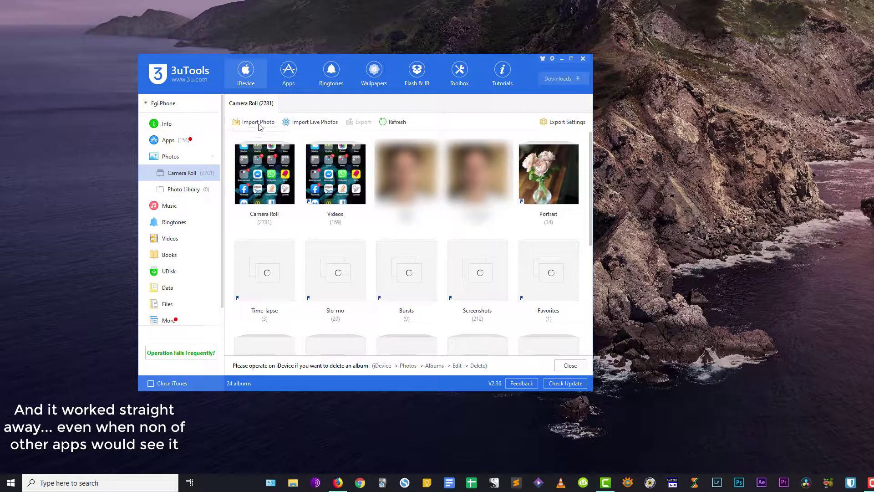
left_click(395, 123)
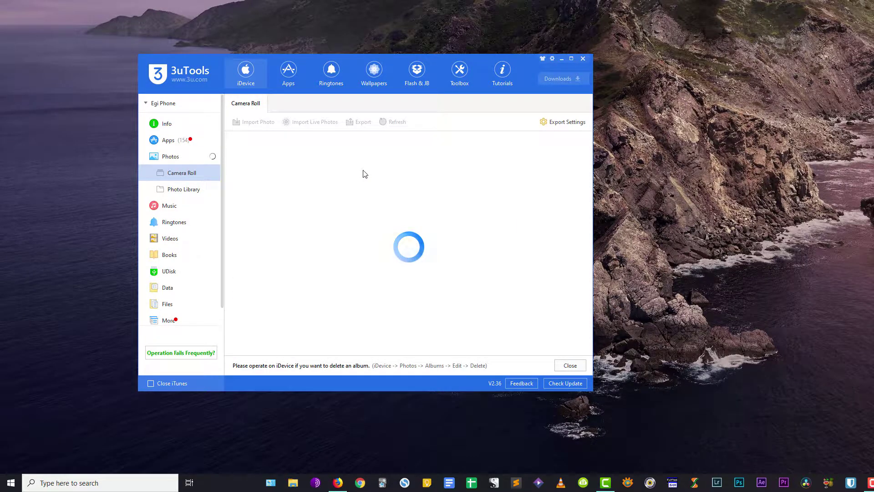
Step: Set the export options to export HEIC files directly, view Live Photos as still images and only export still photos
left_click(567, 123)
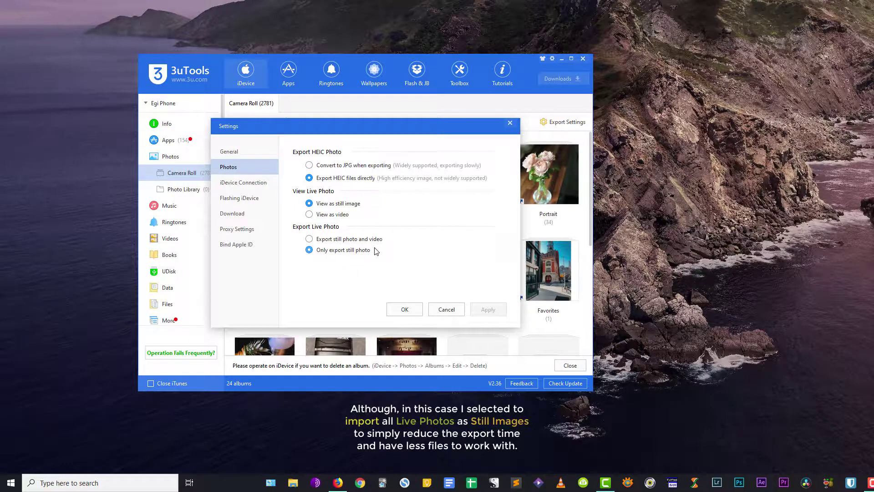
left_click(401, 312)
Step: Export the whole Camera Roll album to the test folder in Pictures
left_click_drag(401, 57, 326, 32)
left_click(195, 145)
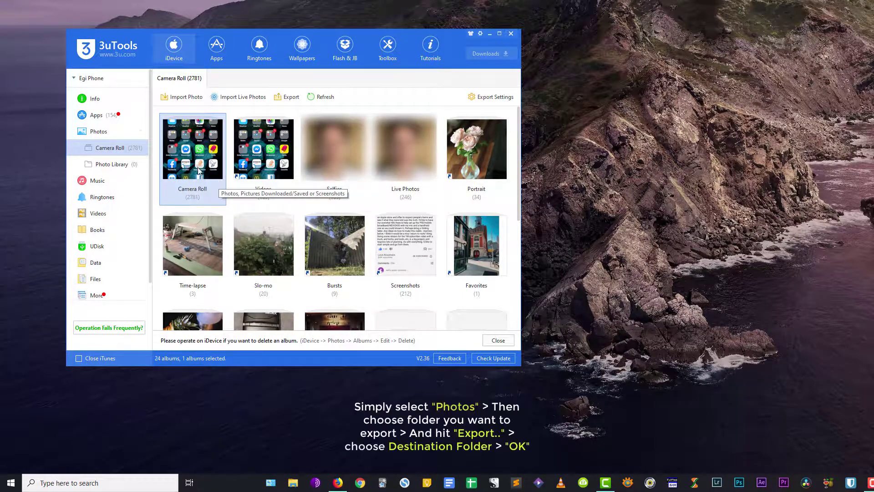
left_click(287, 97)
left_click(556, 244)
left_click(641, 296)
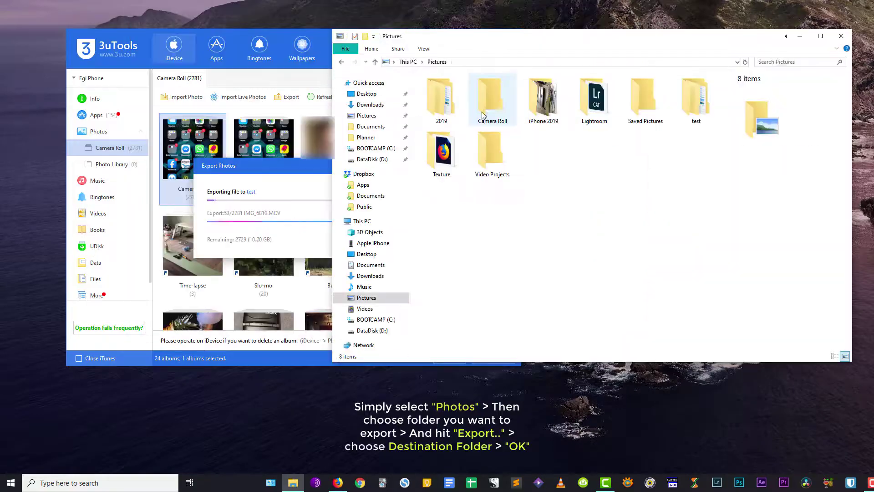
Step: Open the Camera Roll subfolder inside the test folder and inspect the details of the files exported so far
double_click(696, 101)
double_click(442, 100)
left_click(835, 357)
left_click(546, 147)
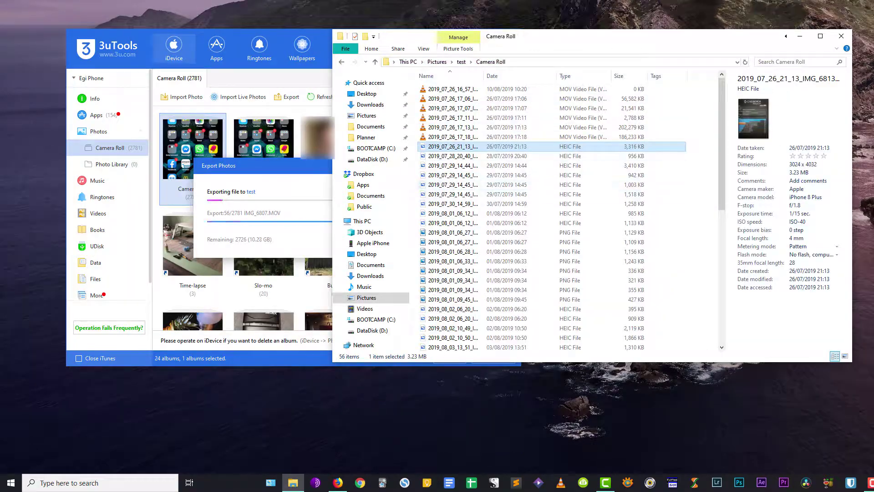
left_click(255, 172)
left_click(565, 41)
left_click(842, 36)
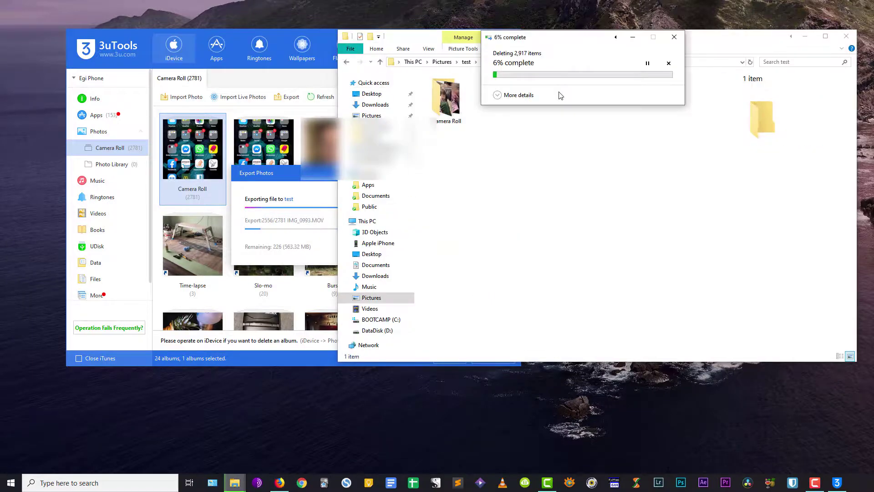
Step: Look through the exported HEIC and MOV files in the Camera Roll folder and dismiss the export completion dialog
left_click(468, 127)
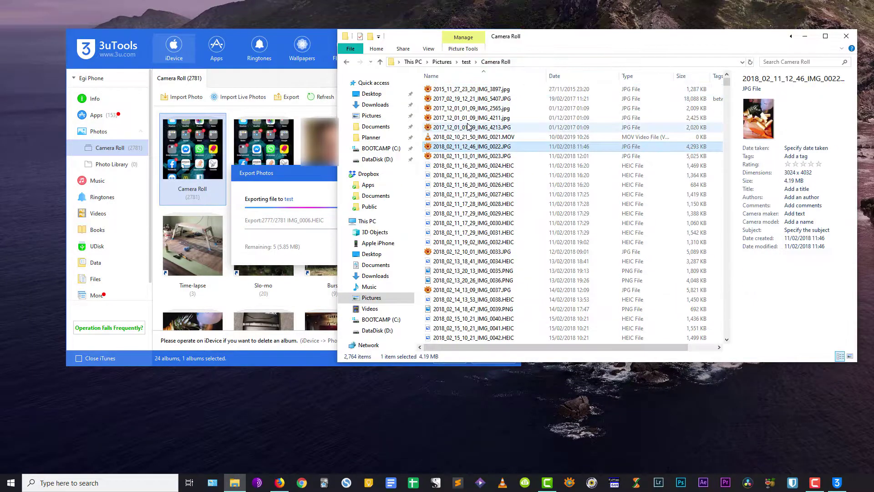
left_click(472, 137)
left_click(474, 166)
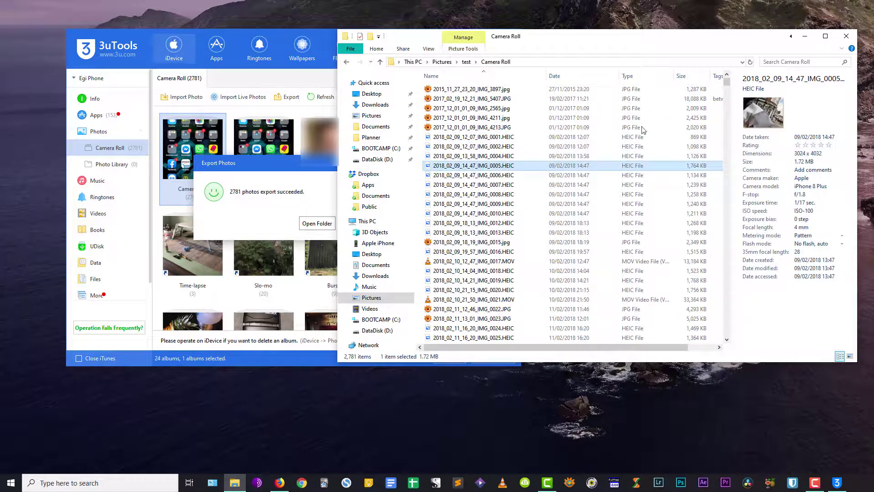
left_click(323, 198)
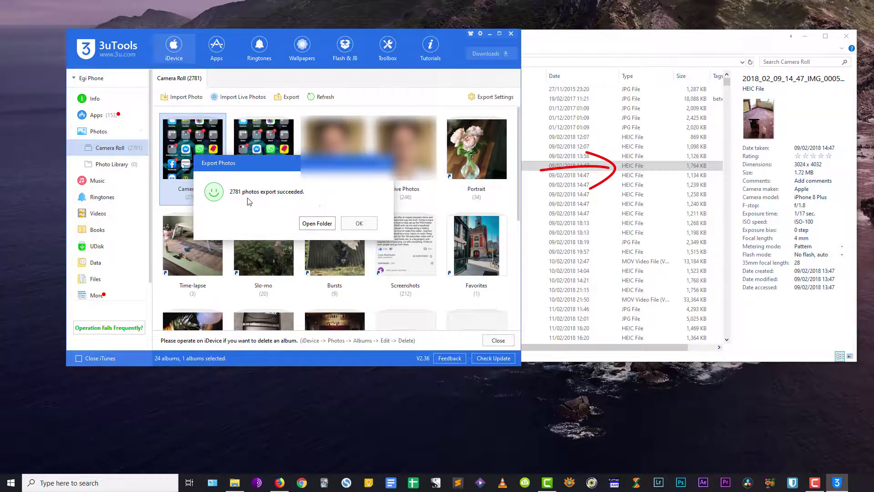
left_click(359, 225)
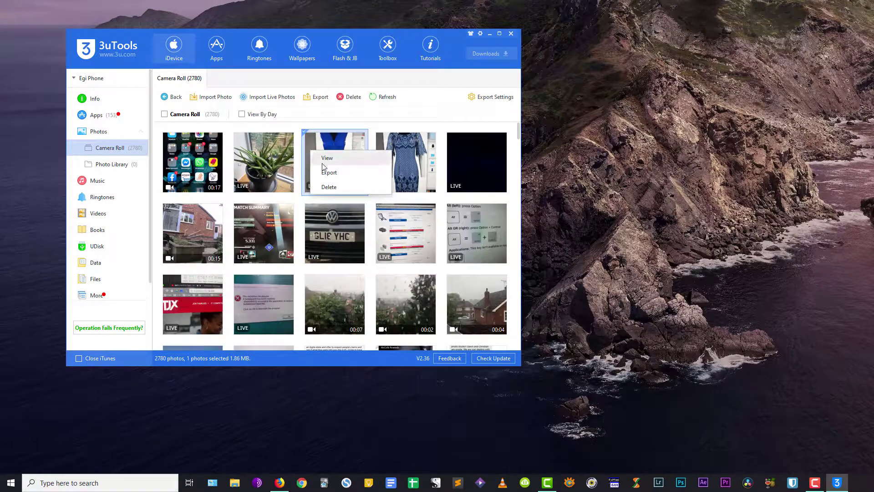
Step: Delete the blue dress photo and the patterned dress photo from the iPhone's Camera Roll
left_click(326, 186)
left_click(326, 223)
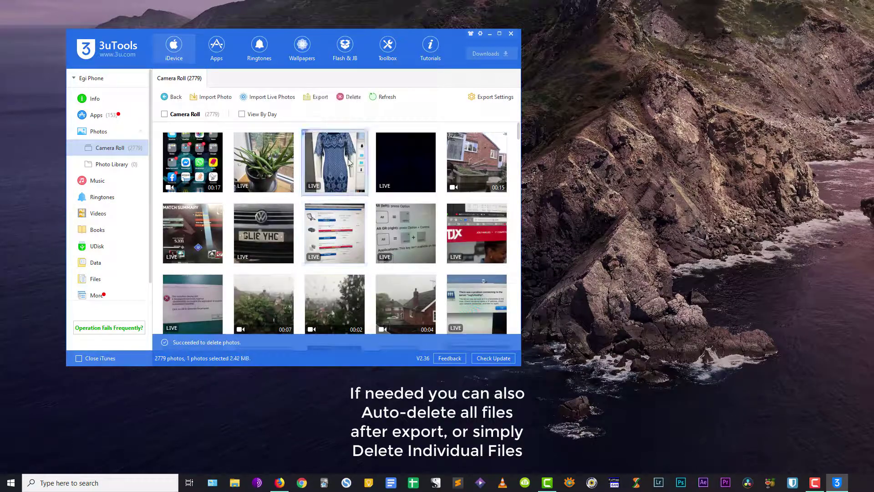
right_click(347, 158)
left_click(372, 200)
key("Return")
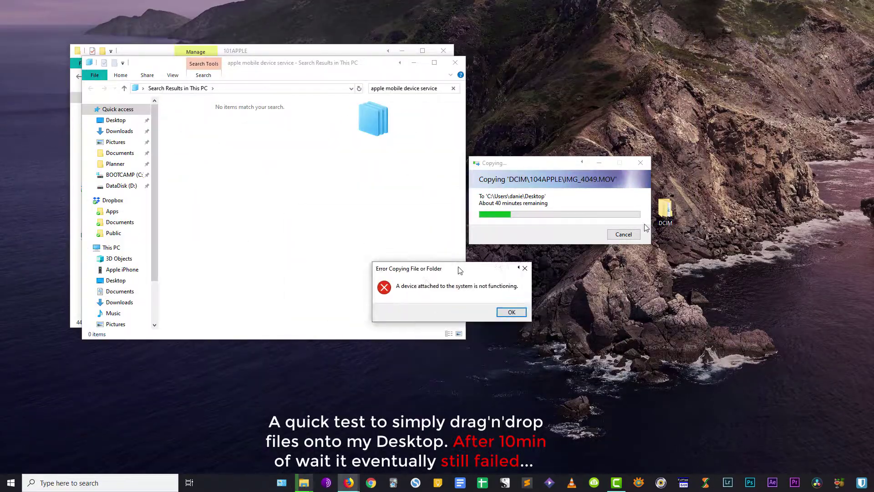
Step: Dismiss the file copy error and test transferring the single image IMG_1001.PNG between the 101APPLE folder and the desktop
left_click_drag(440, 268, 522, 134)
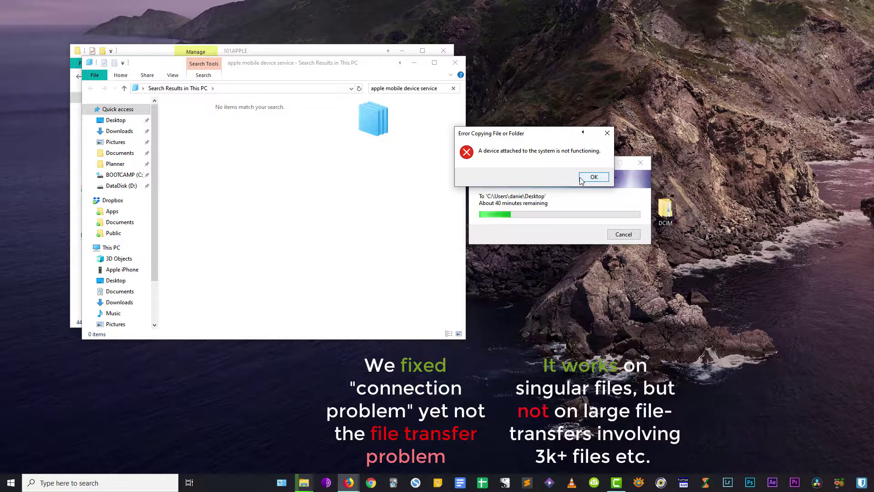
left_click(593, 177)
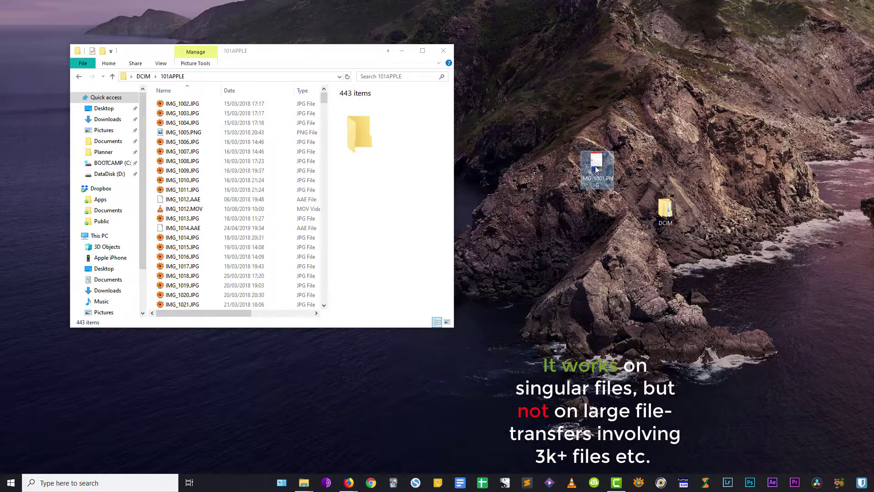
left_click_drag(597, 170, 209, 169)
left_click(564, 135)
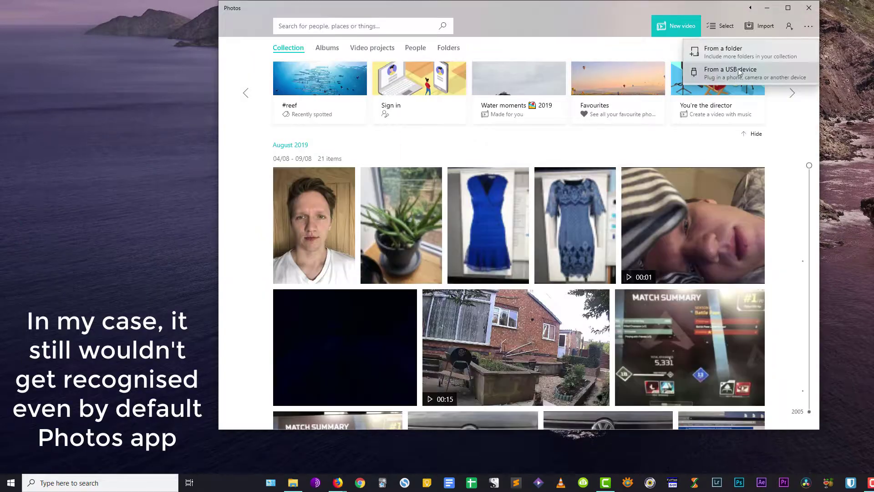
Step: Try to import the iPhone's photos and videos from a USB device in the Photos app
left_click(740, 73)
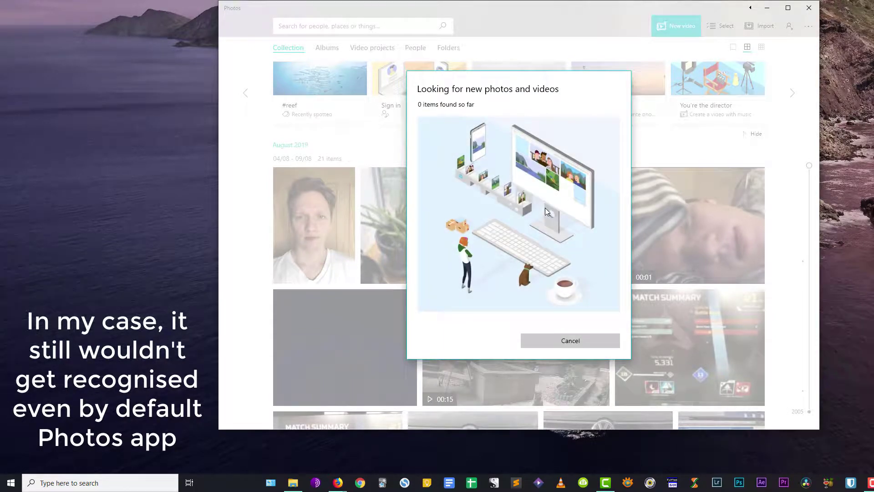
left_click(471, 292)
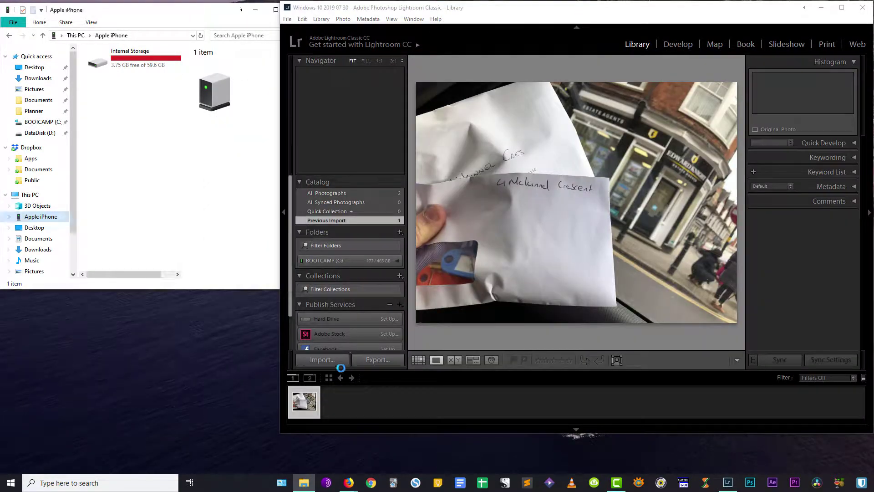
Step: Try to copy all Apple iPhone photos into the test folder with Lightroom's import and quit Lightroom during the transfer
left_click(338, 363)
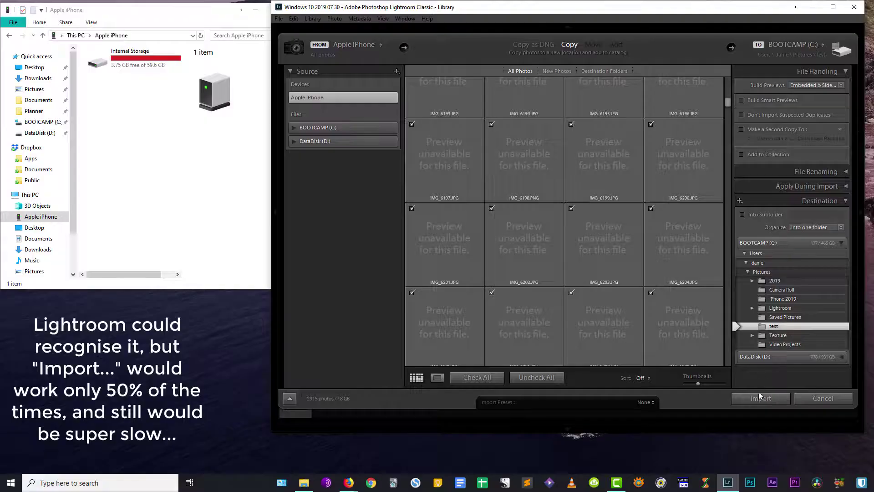
left_click(760, 397)
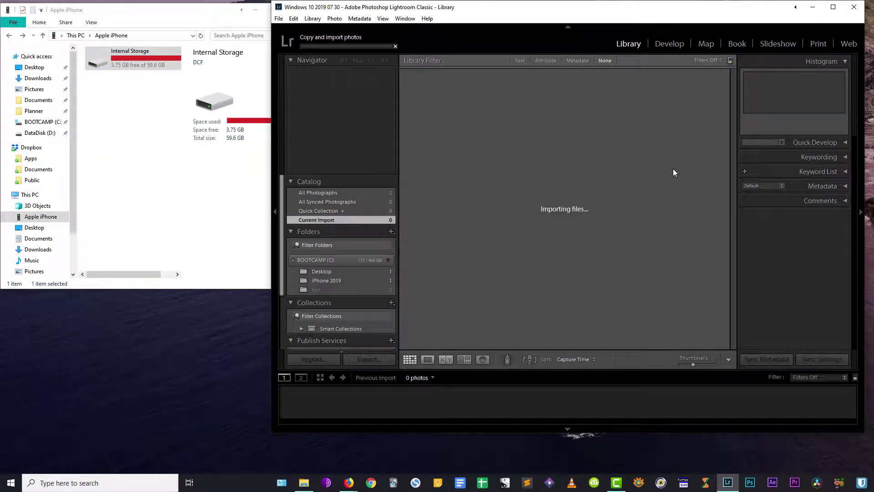
left_click(856, 6)
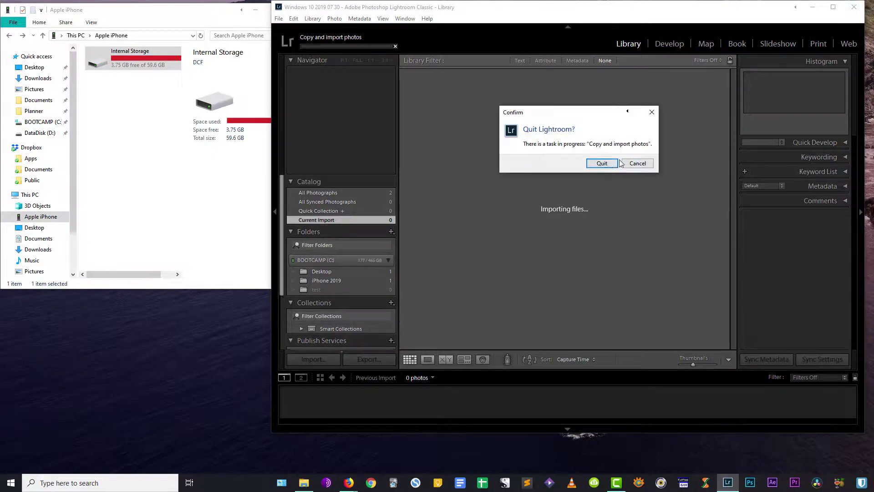
left_click(605, 164)
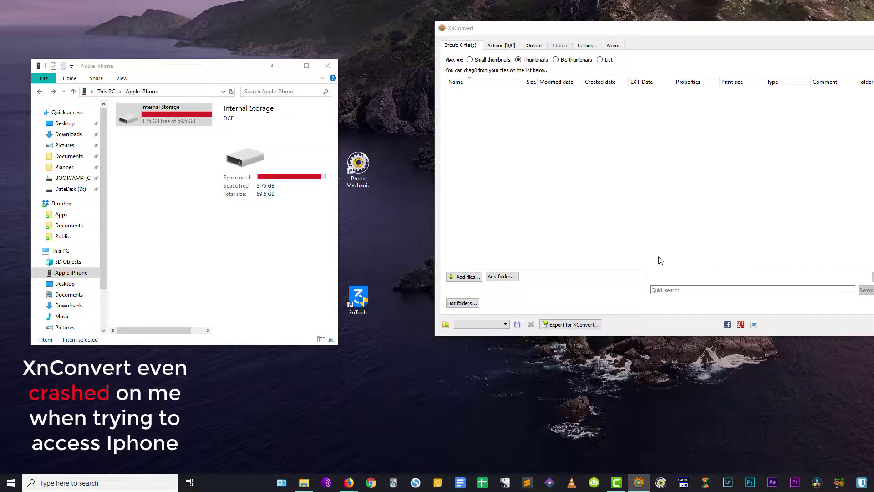
Step: Close XnConvert and open Task Manager
right_click(639, 482)
left_click(617, 466)
right_click(11, 483)
left_click(41, 388)
right_click(11, 483)
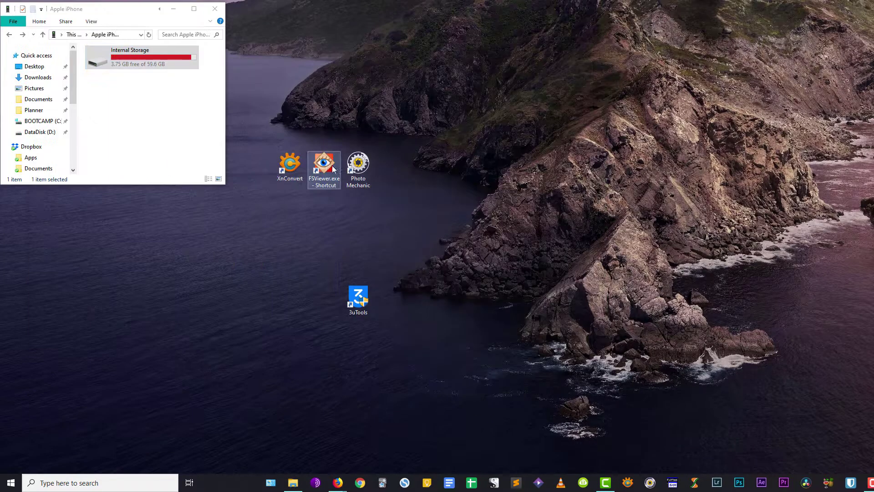
Step: Launch FastStone Image Viewer from its desktop shortcut and bring its whole window into view
left_click(328, 165)
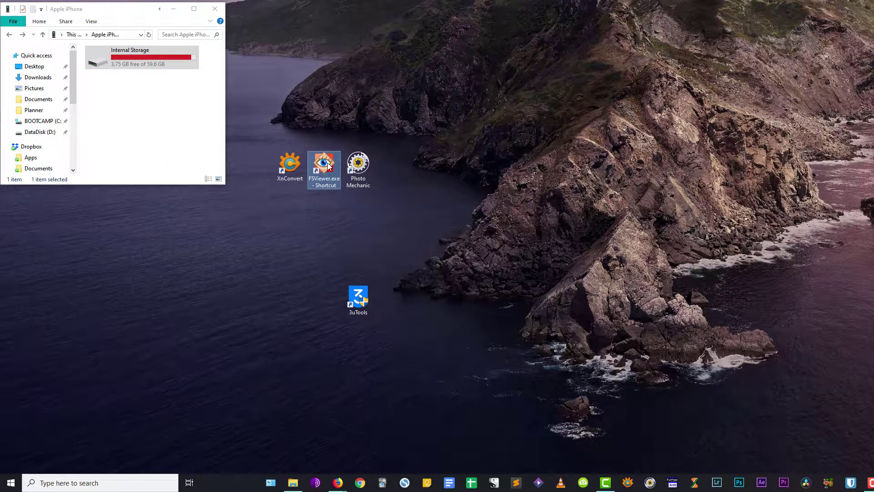
double_click(328, 165)
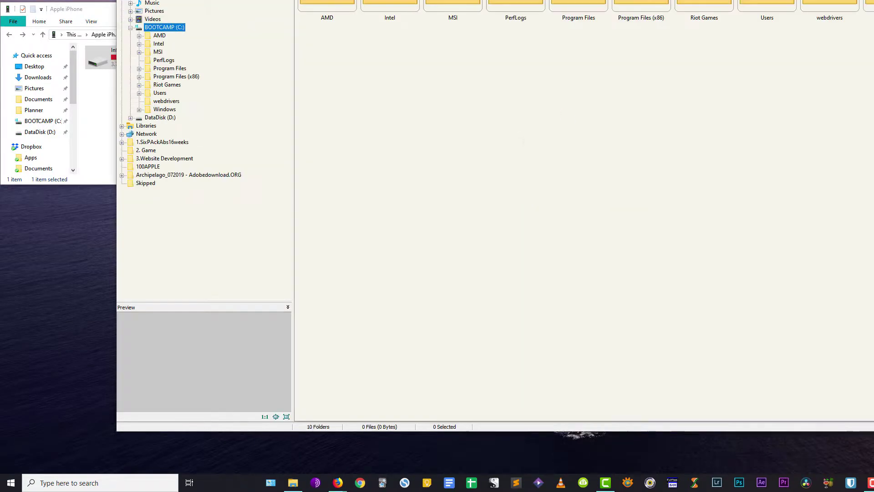
left_click_drag(487, 0, 371, 2)
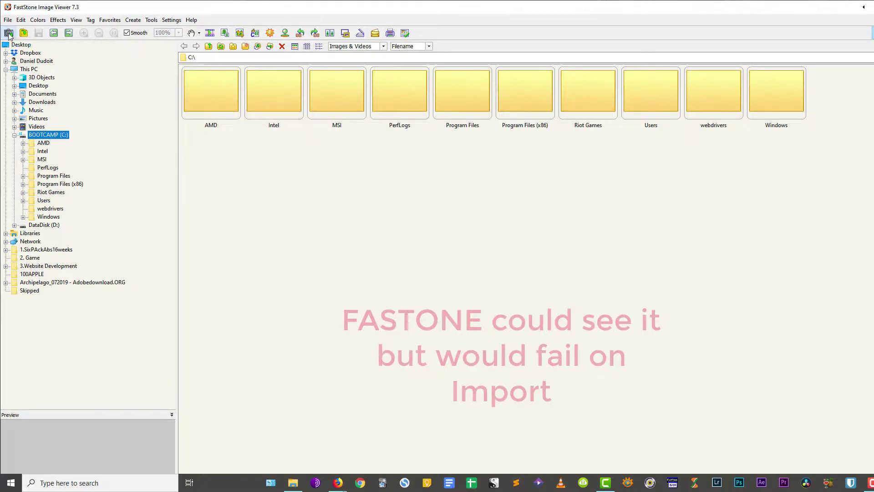
Step: Set up a photo and video import from Apple iPhone to the Pictures\test folder with subfolder creation set to None
left_click(10, 35)
left_click(555, 154)
scroll(613, 142, "down", 5)
left_click(524, 108)
left_click(535, 190)
left_click(542, 231)
left_click(618, 249)
left_click(396, 169)
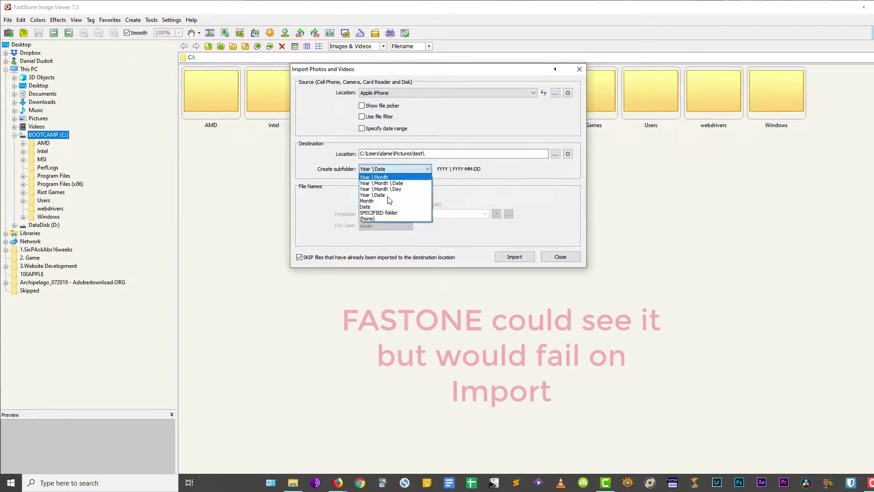
left_click(374, 219)
Step: Try to import the listed iPhone files into the test folder and inspect their transfer status
left_click(510, 256)
left_click_drag(606, 38, 557, 76)
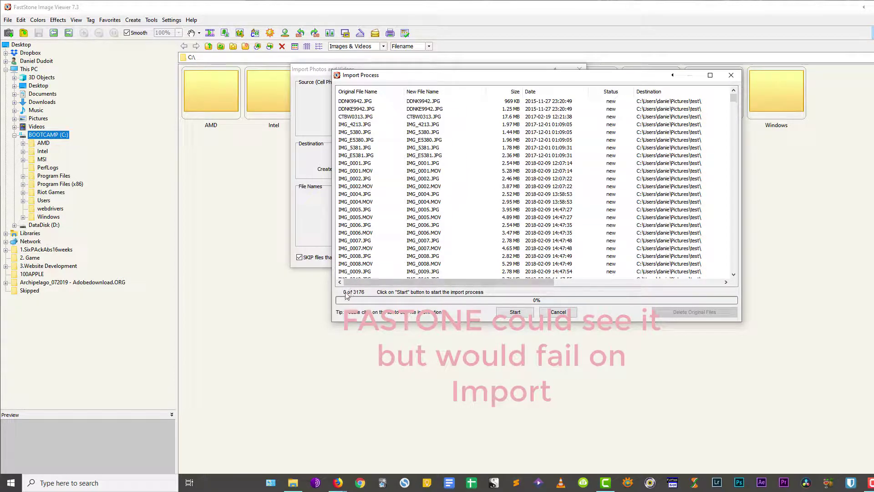
left_click(499, 313)
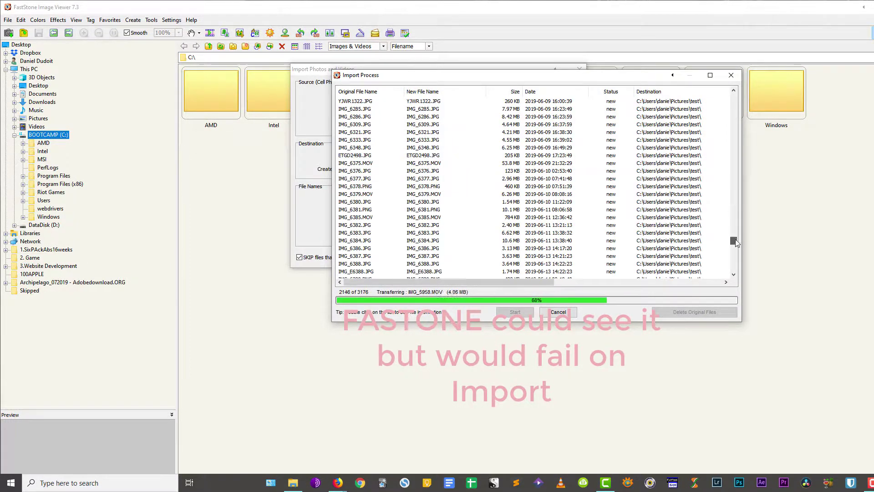
scroll(683, 217, "up", 8)
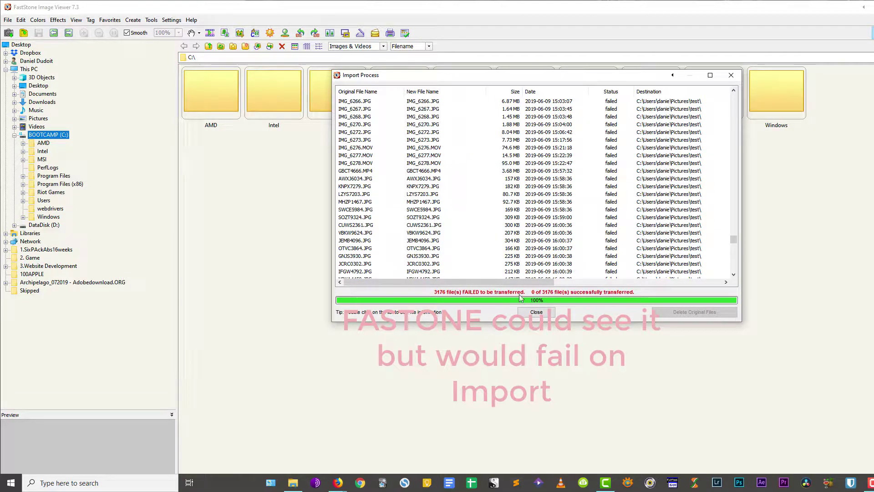
Step: Close FastStone's import results and open the Ingest dialog in Photo Mechanic
left_click(546, 312)
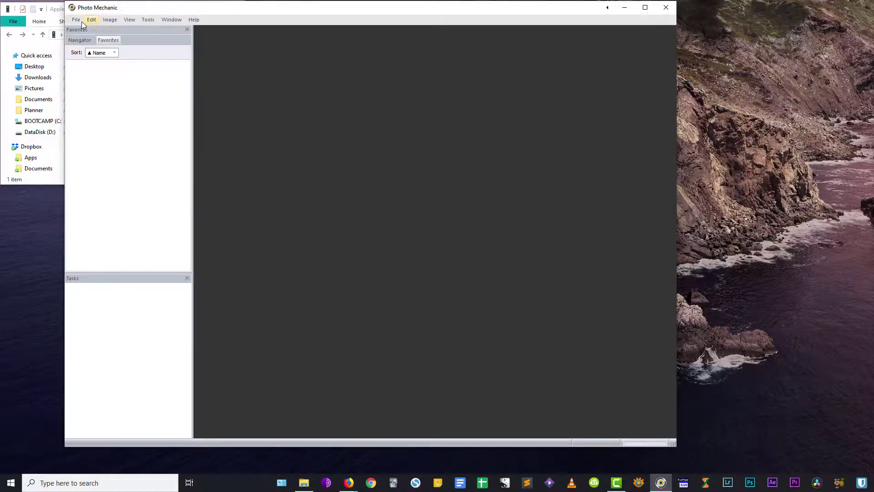
left_click(76, 19)
left_click(102, 72)
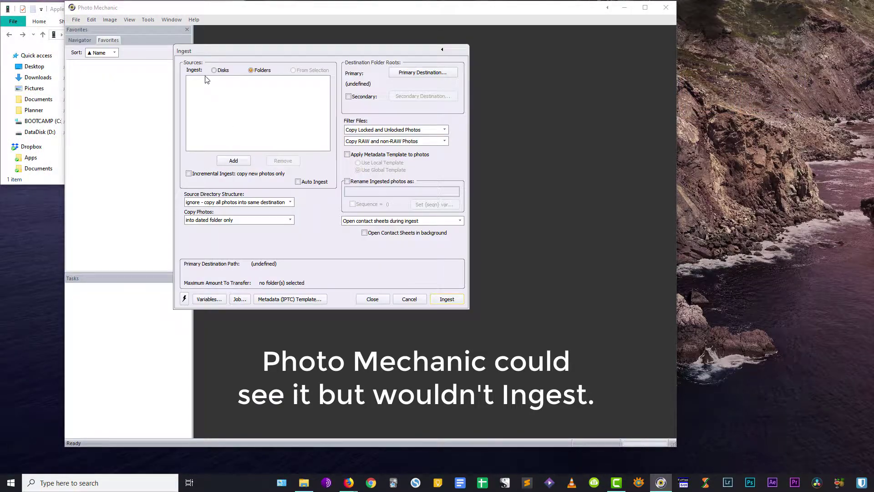
Step: Try to add the iPhone's Internal Storage and its DCIM folder as ingest sources
left_click(233, 160)
left_click(223, 242)
left_click(288, 108)
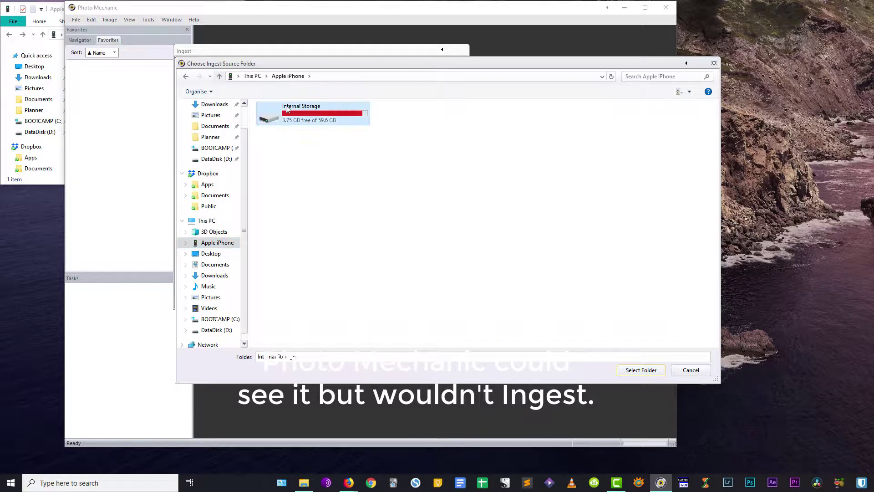
left_click(651, 367)
left_click(236, 162)
left_click(290, 119)
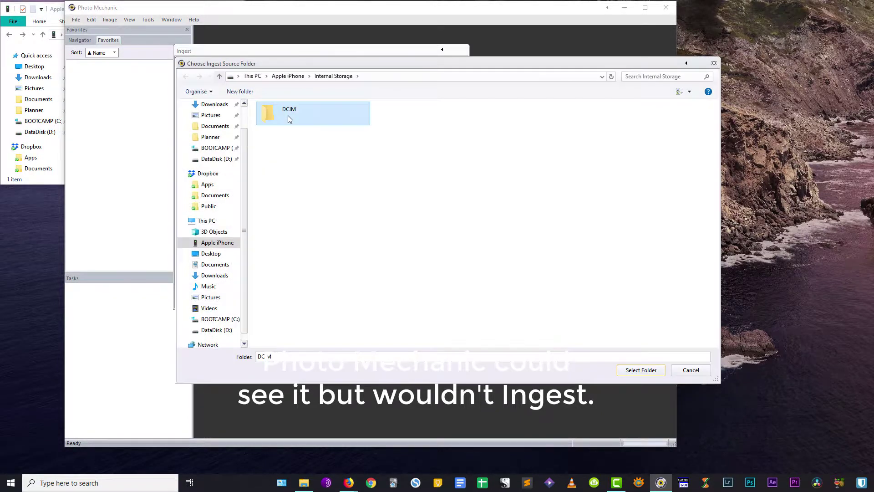
double_click(289, 118)
left_click(635, 371)
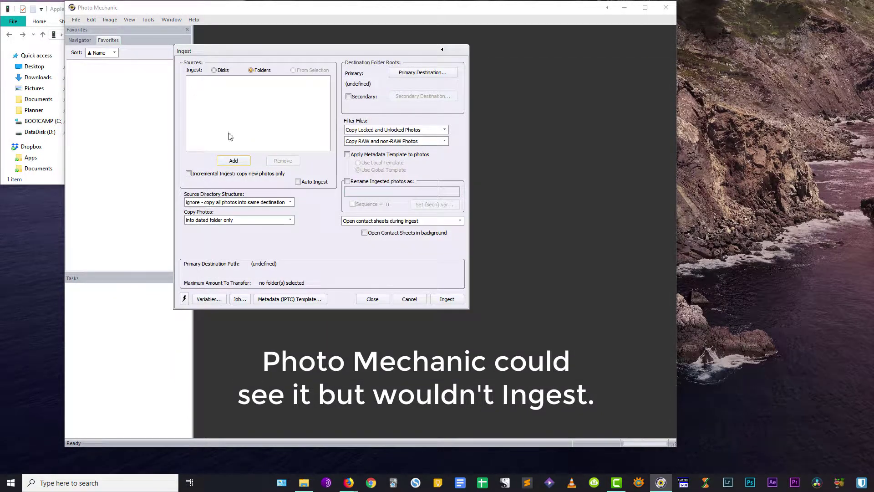
Step: Try to add the 100APPLE folder from Apple iPhone\Internal Storage\DCIM as an ingest source
left_click(233, 160)
left_click(221, 231)
double_click(311, 125)
double_click(295, 119)
left_click(294, 118)
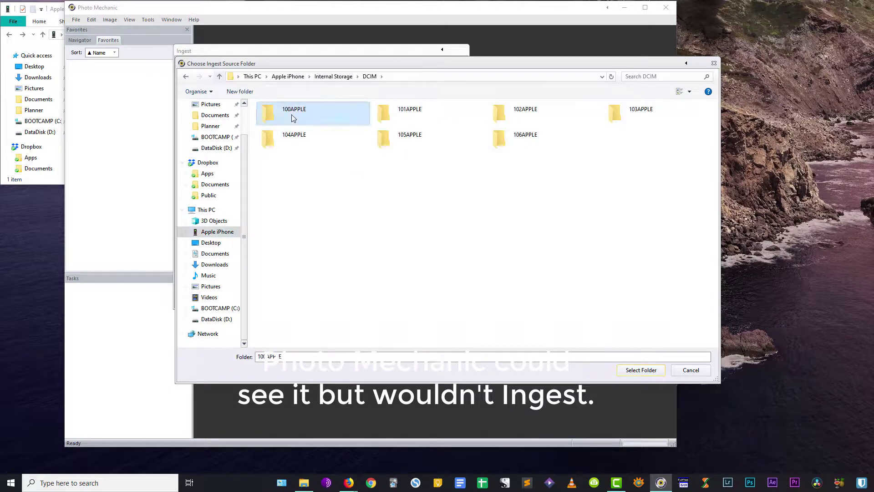
double_click(293, 119)
left_click(639, 371)
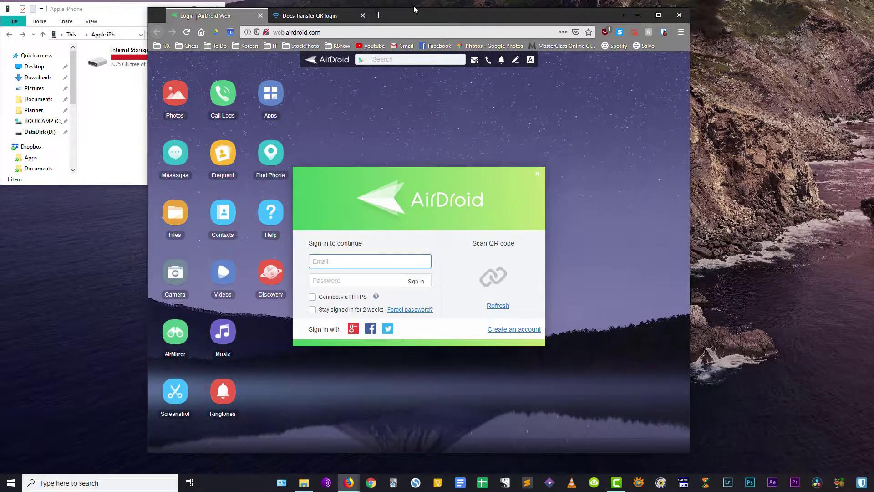
Step: Switch to the Docs Transfer page in Firefox and start downloading the phone's Camera Roll album
left_click(315, 15)
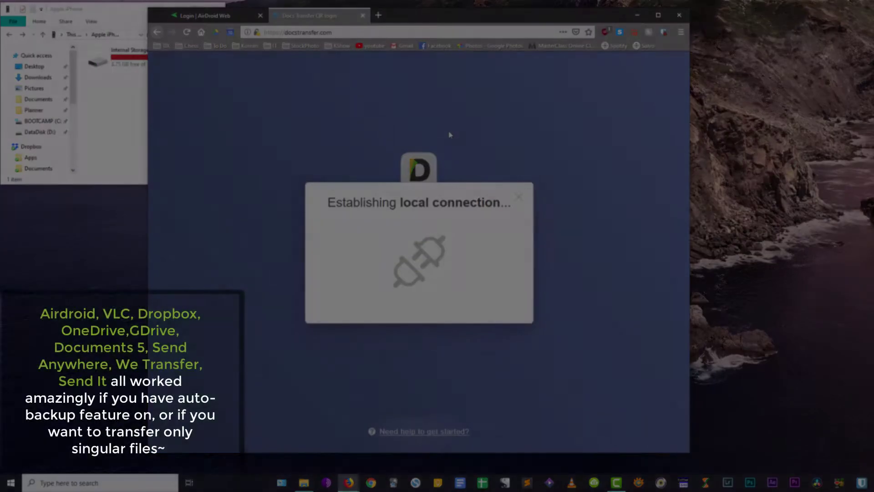
scroll(343, 159, "down", 2)
scroll(279, 187, "up", 2)
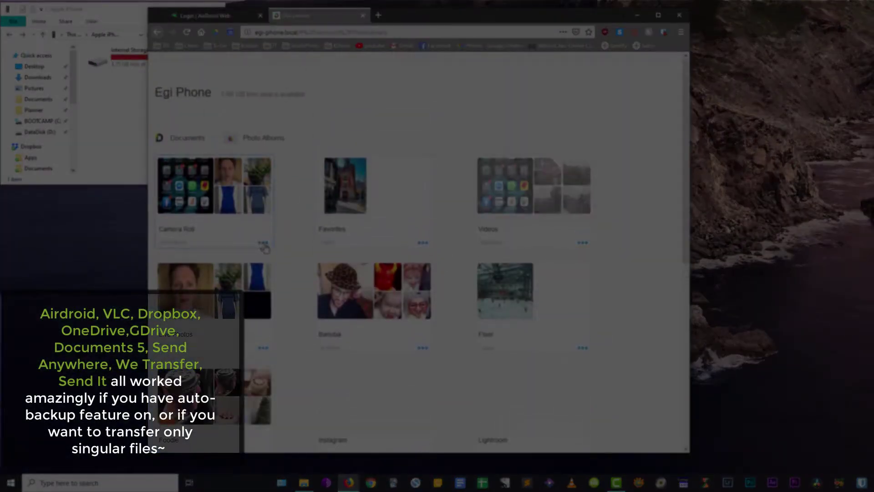
left_click(263, 243)
left_click(253, 218)
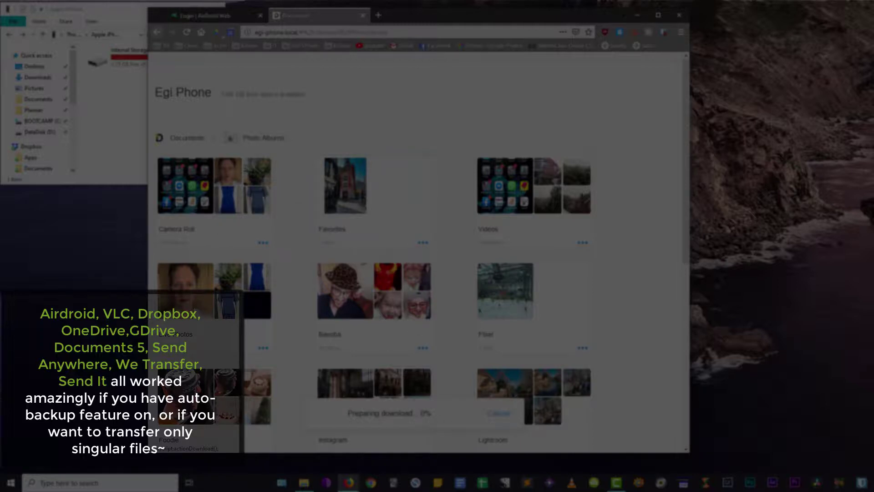
Step: Refresh the AirDroid Web sign-in QR code and save all Camera Roll photos as Photos_downloaded_by_AirDroid.zip
left_click(220, 18)
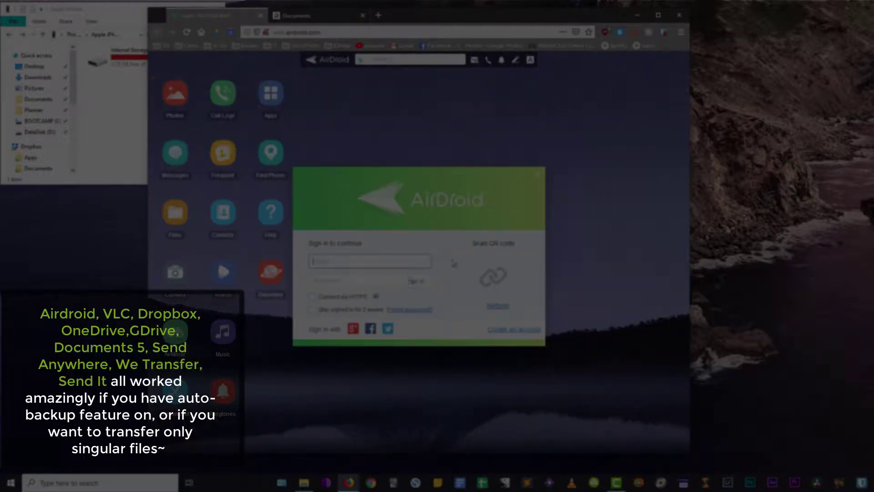
left_click(501, 308)
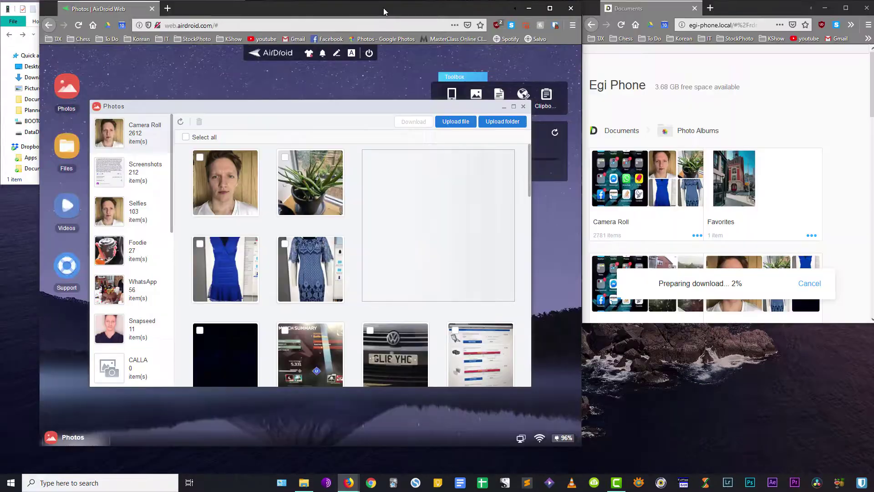
left_click(186, 137)
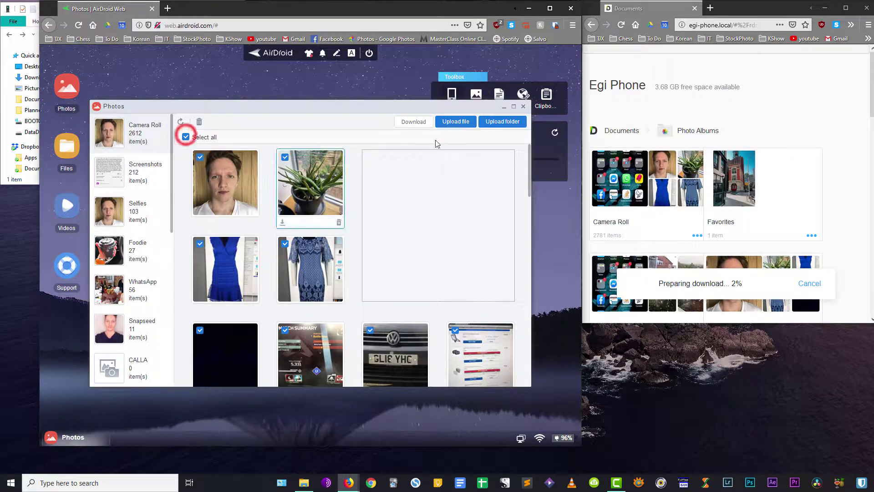
left_click(405, 126)
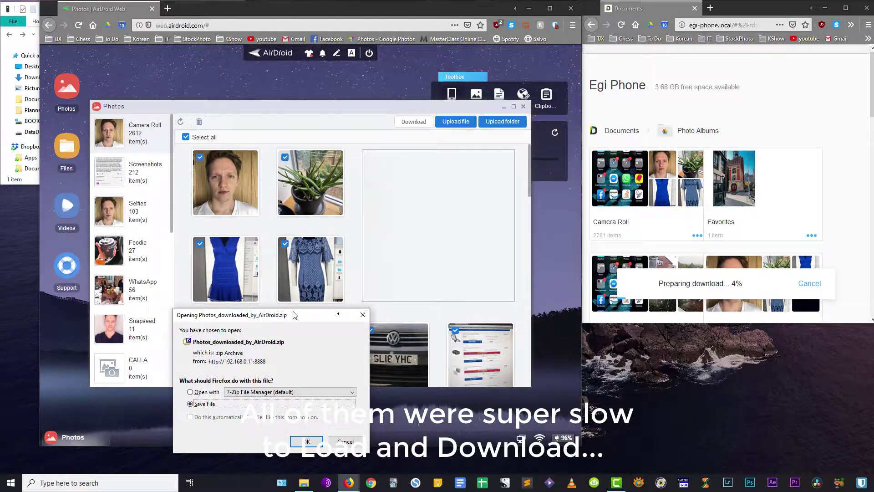
left_click_drag(296, 316, 326, 171)
left_click(337, 297)
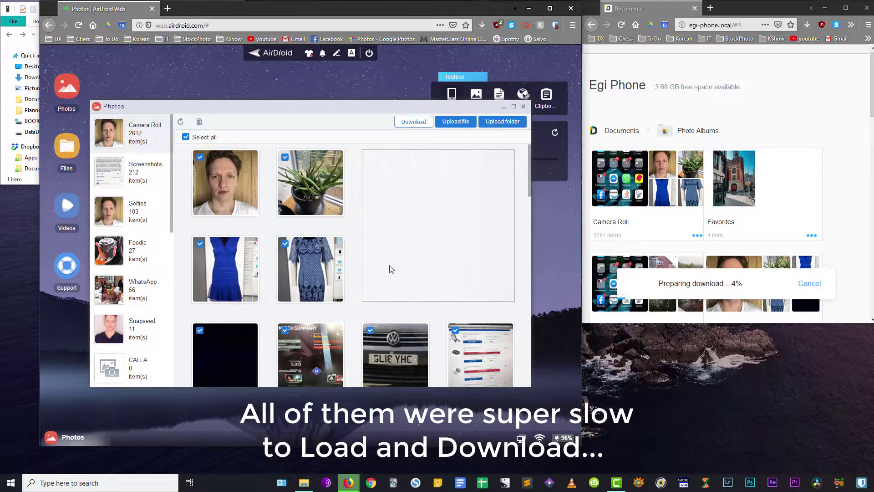
Step: Check the AirDroid zip download's progress and minimise the Photos window within AirDroid Web
left_click(480, 26)
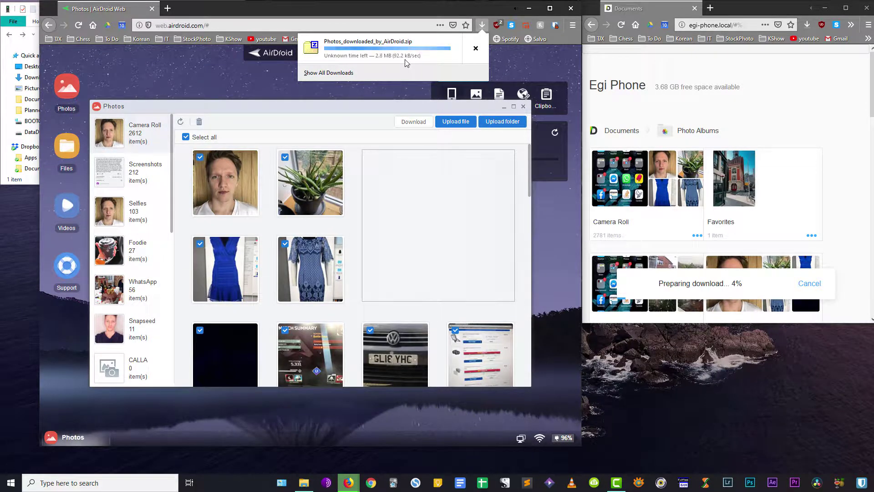
left_click(505, 106)
left_click(455, 97)
left_click(483, 25)
left_click(745, 278)
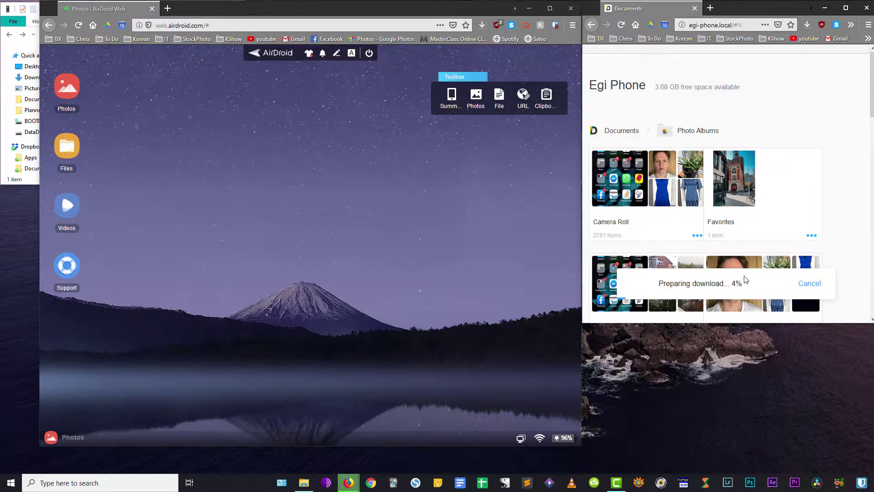
Step: Narrow the AirDroid browser window so it fits beside the Documents window, and display its download progress
left_click_drag(40, 3, 296, 4)
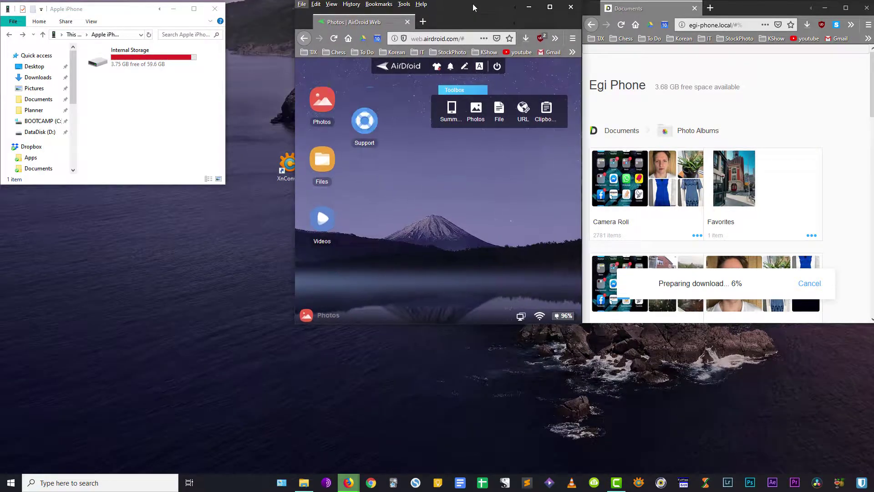
mouse_move(744, 8)
left_mouse_down()
mouse_move(752, 2)
mouse_move(728, 9)
mouse_move(740, 11)
left_mouse_up()
left_click(527, 25)
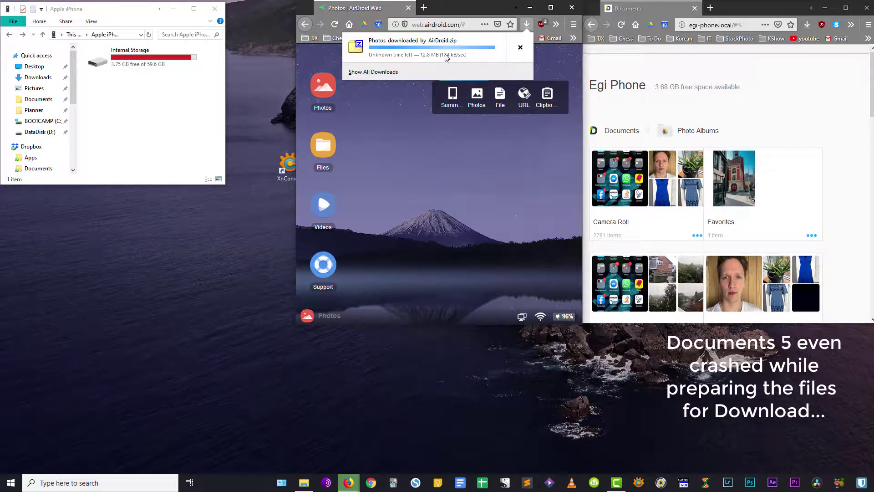
Step: Cancel the Photos_downloaded_by_AirDroid.zip download and close the AirDroid browser window
left_click(521, 47)
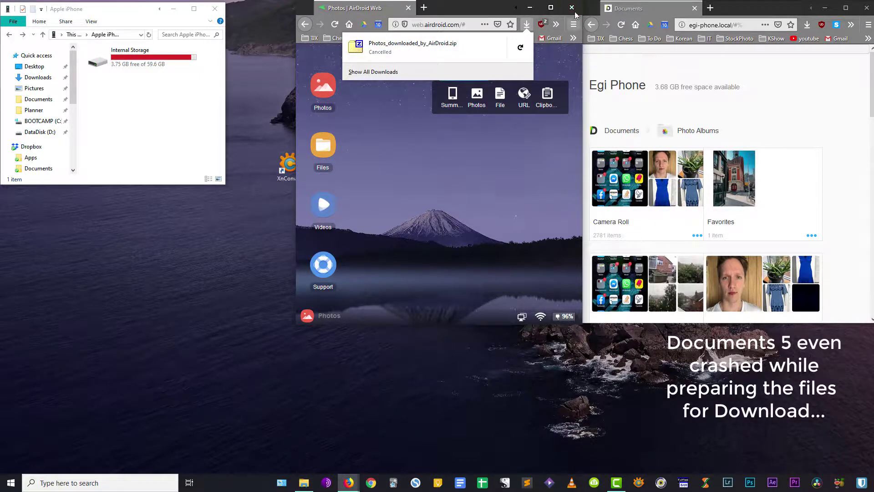
left_click(572, 7)
left_click(572, 8)
Step: Move the Documents browser window over the free desktop area and look through the phone's photo albums
left_click_drag(738, 8, 413, 33)
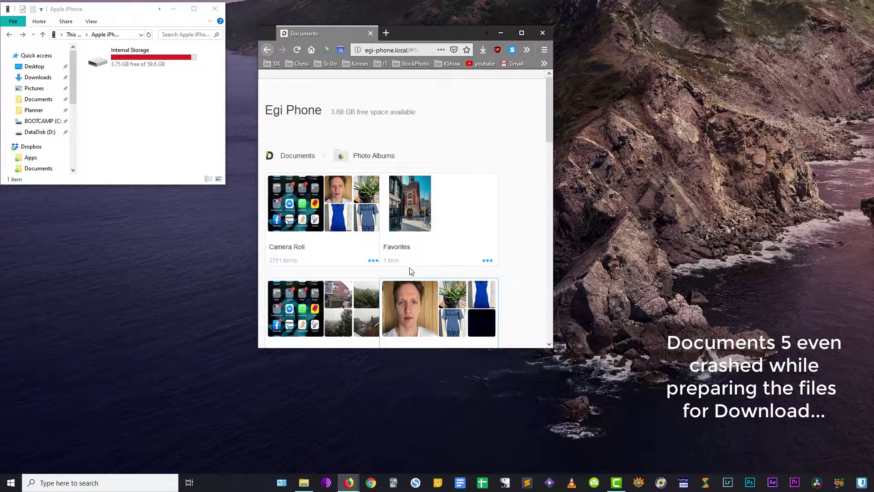
scroll(411, 268, "down", 5)
scroll(410, 260, "up", 5)
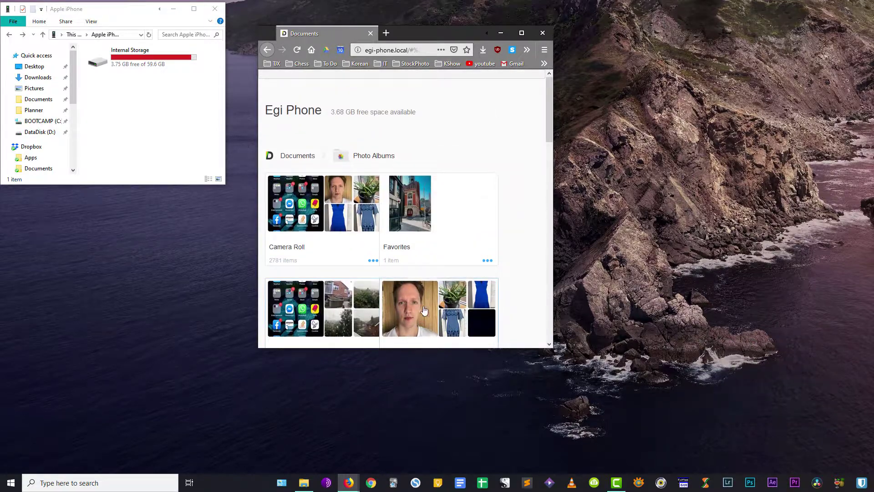